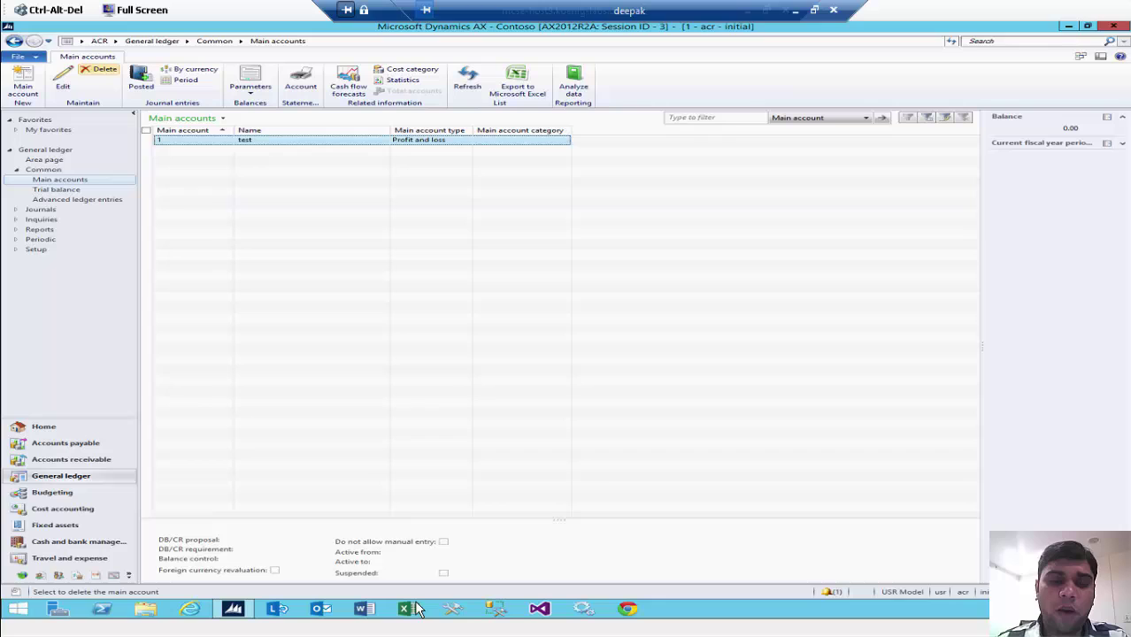
Open Book1 from the desktop, add a blank Sheet3 and maximize the Excel window
click(1067, 27)
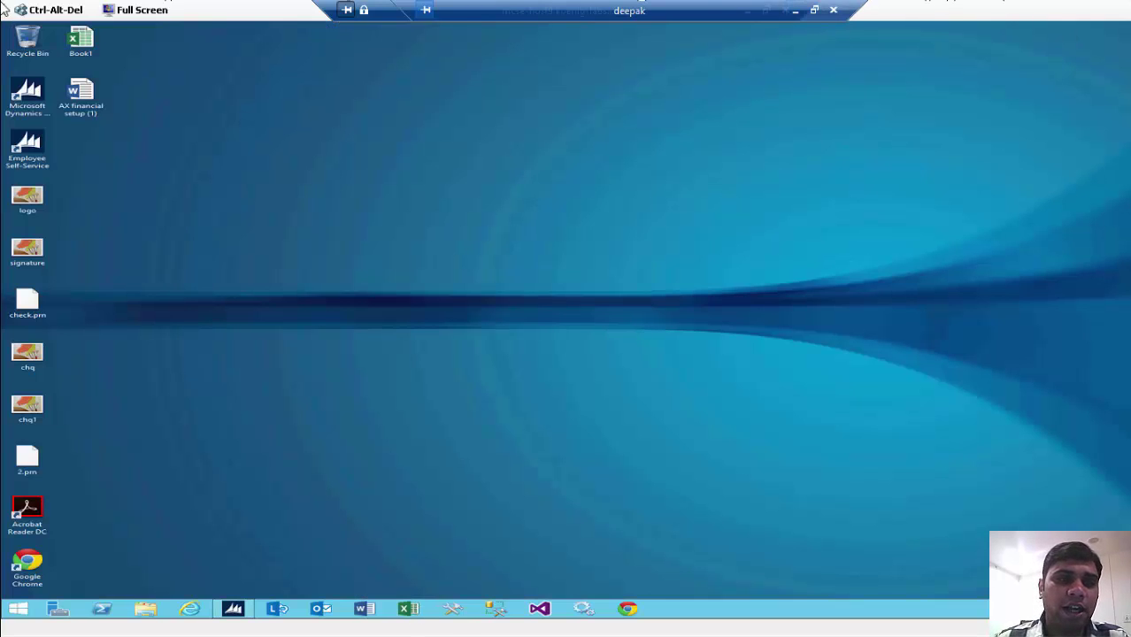
double_click(77, 53)
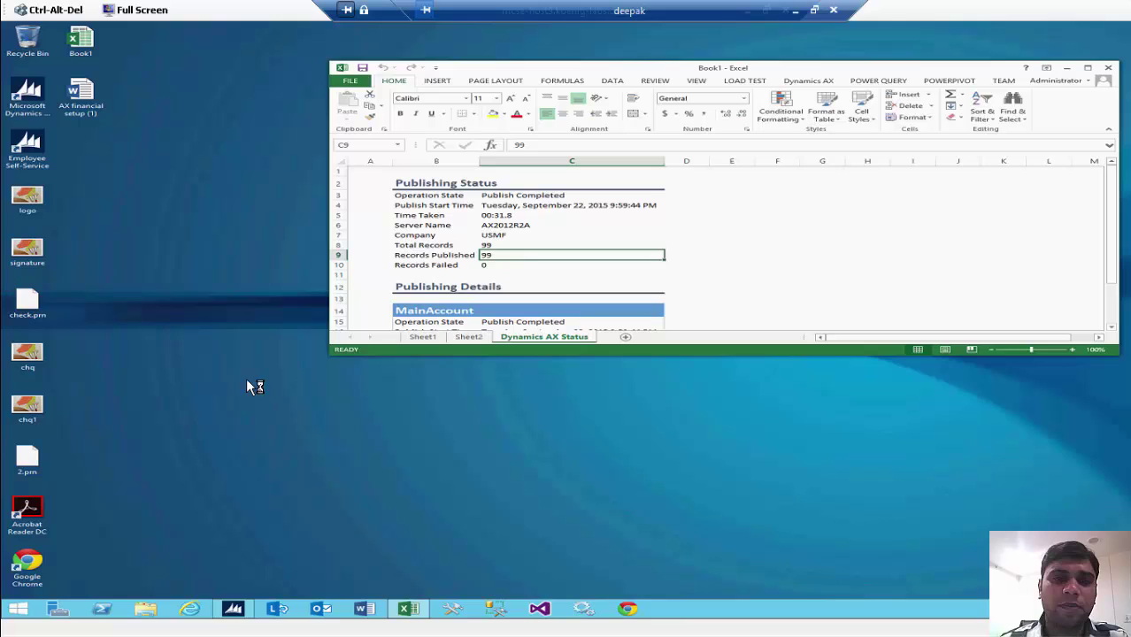
click(626, 336)
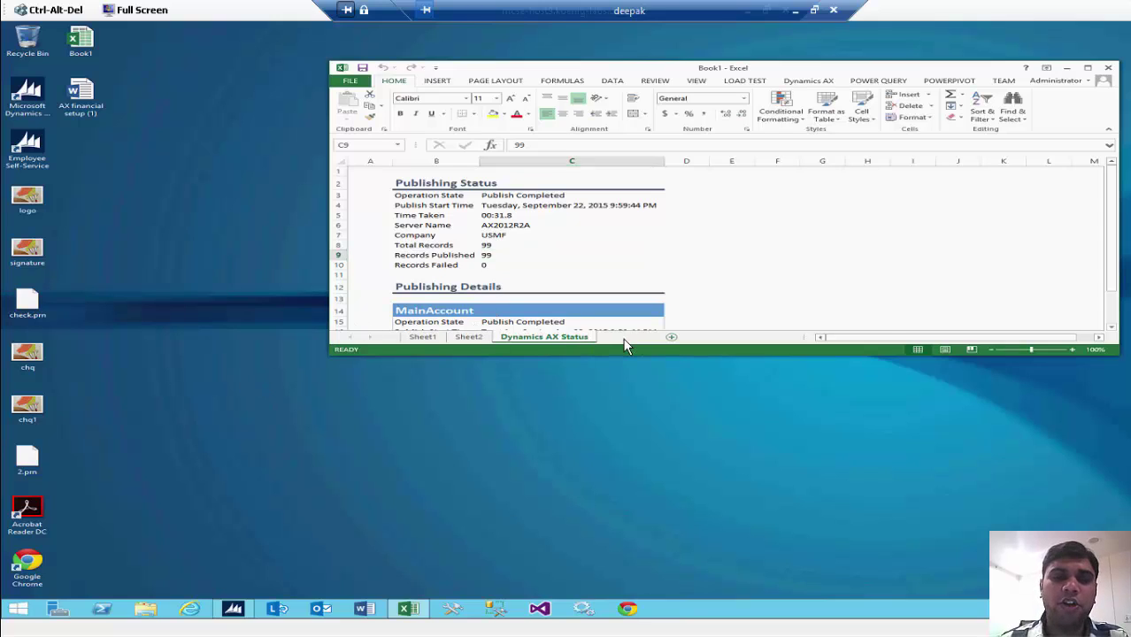
click(1087, 68)
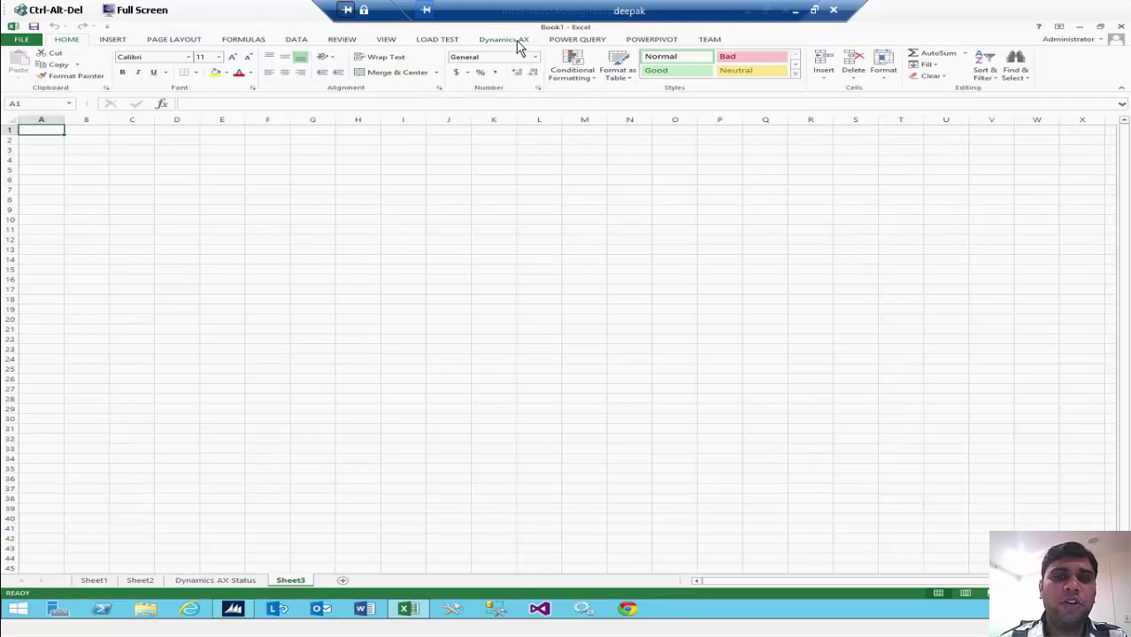
Under Dynamics AX Add Data > Add Tables, verify MainAccount is selected and close the dialog unchanged
click(518, 42)
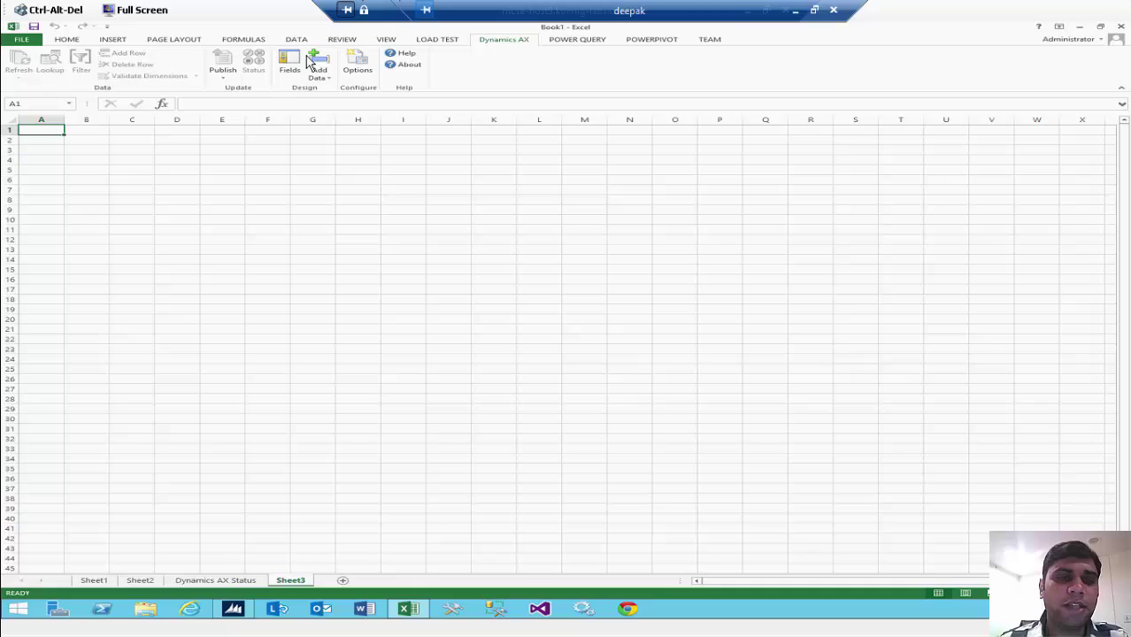
click(320, 80)
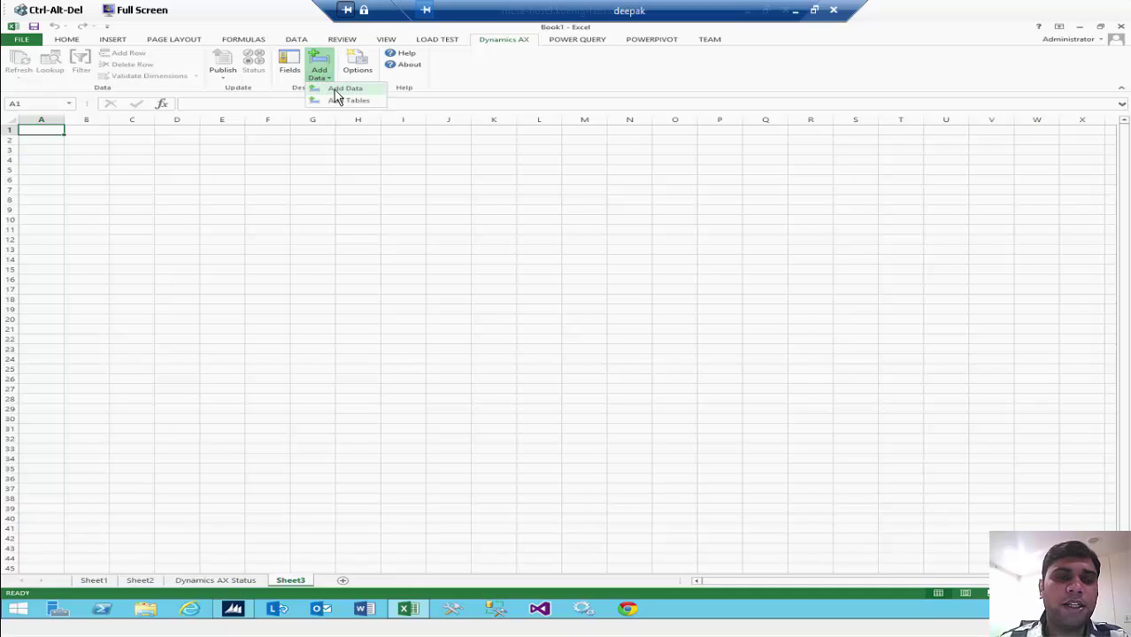
click(337, 100)
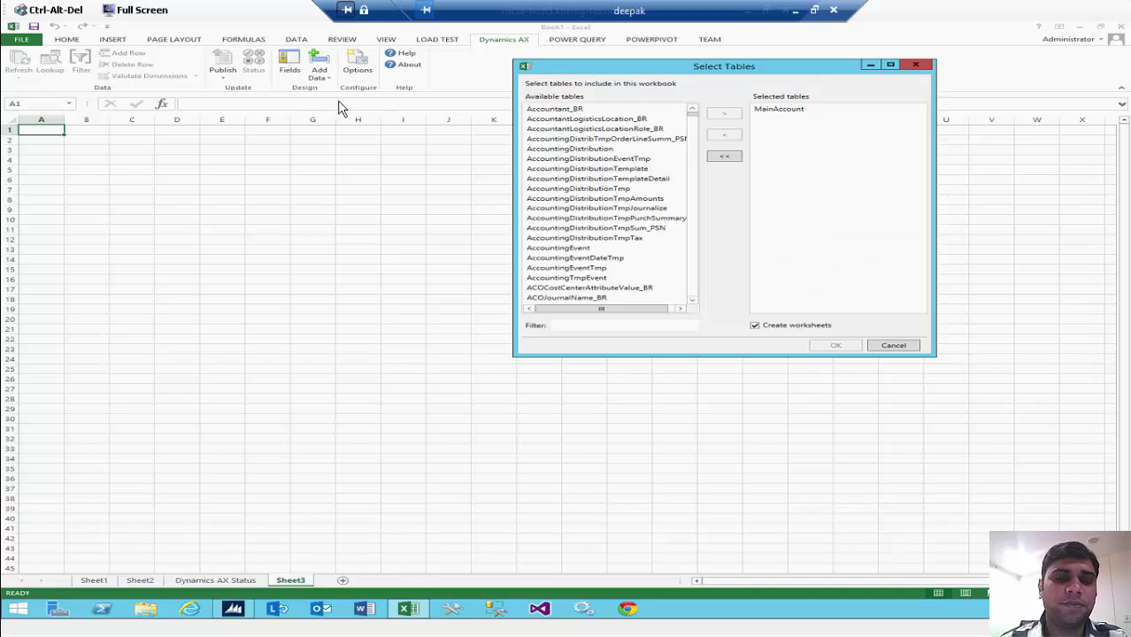
click(540, 208)
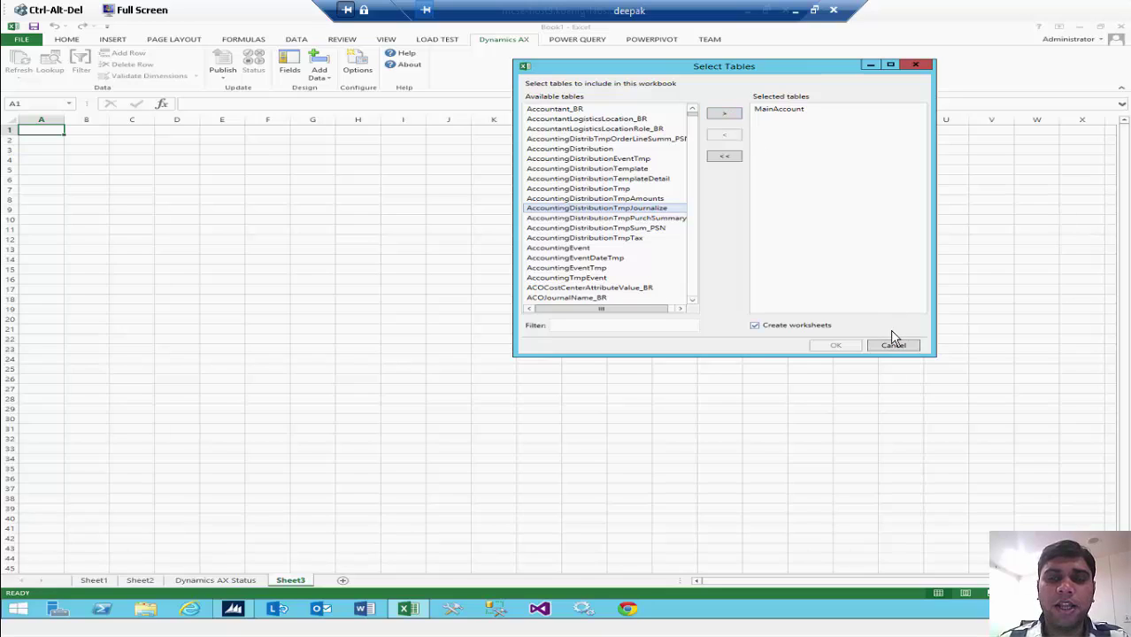
click(911, 67)
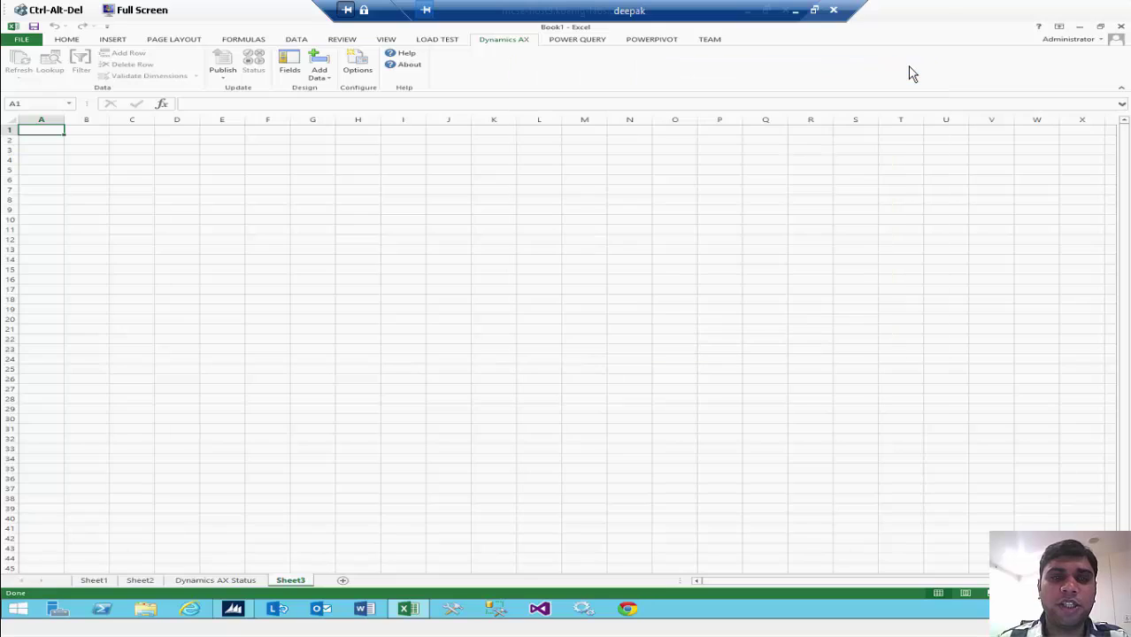
From the MainAccount field list, drag the Main account fields into A1 and Main account type into D1
click(288, 74)
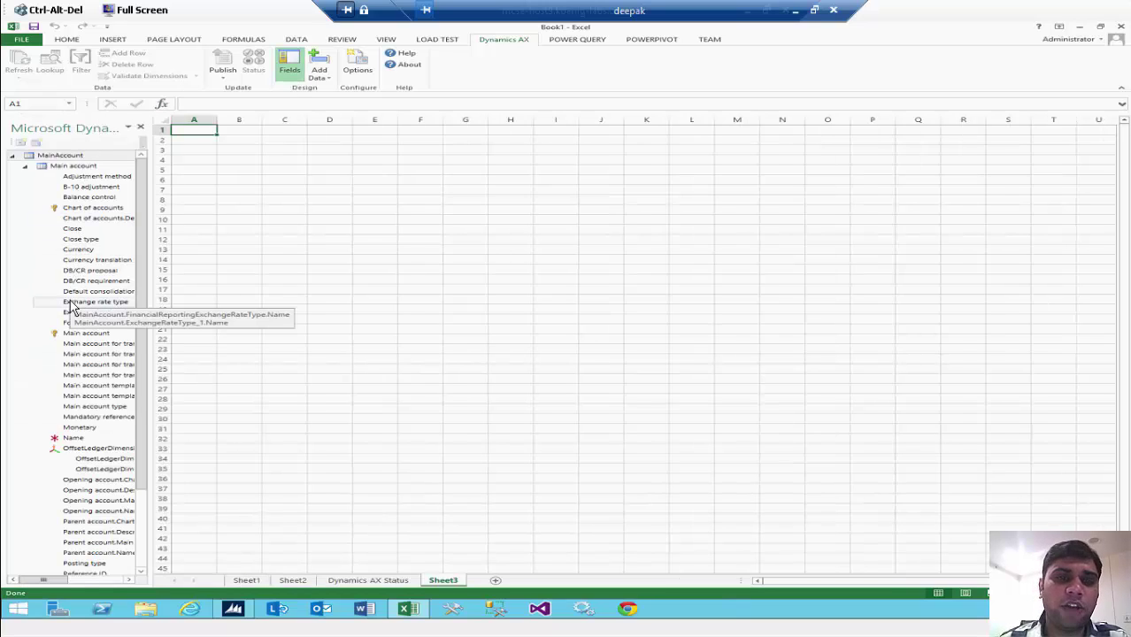
click(53, 157)
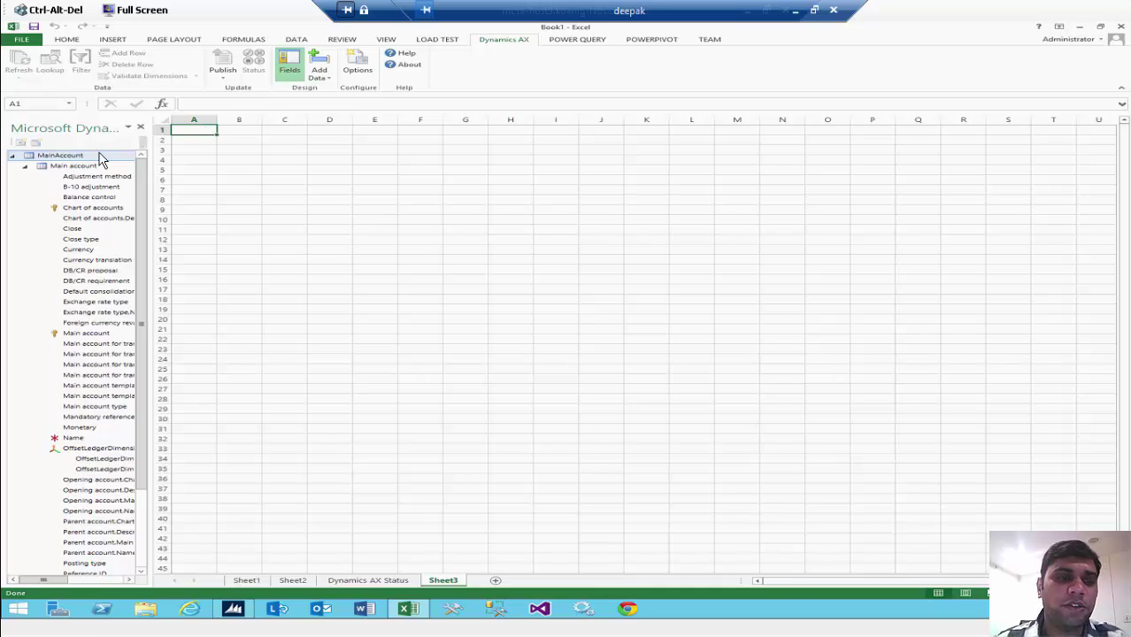
drag(95, 164, 205, 141)
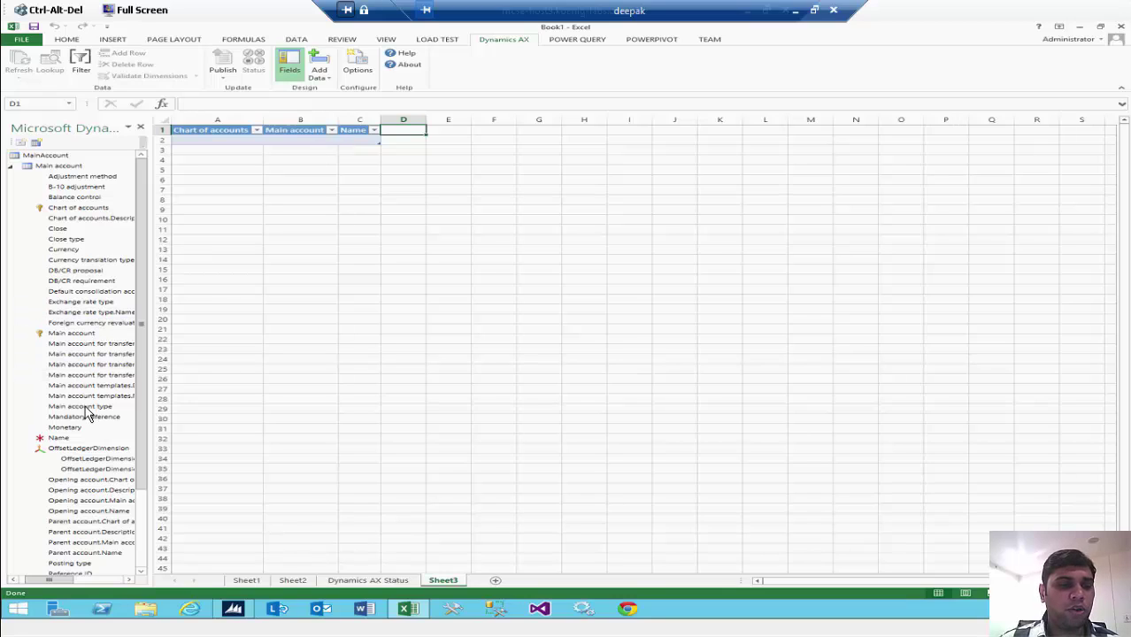
drag(86, 411, 406, 137)
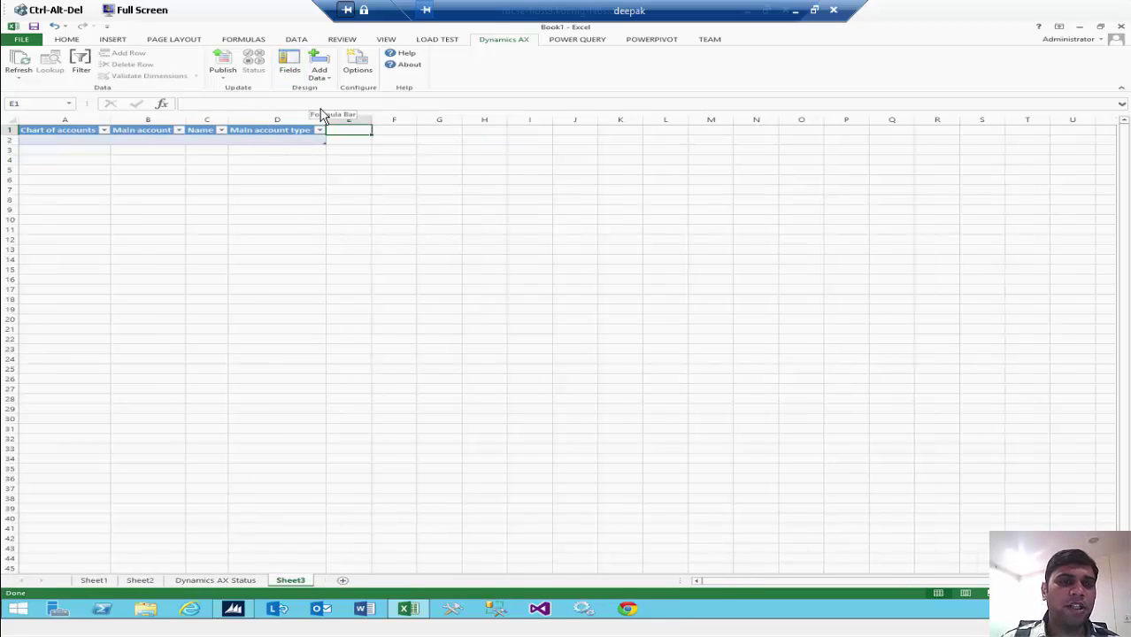
Refresh the table from Dynamics AX and confirm the account list ends at row 3956
click(19, 65)
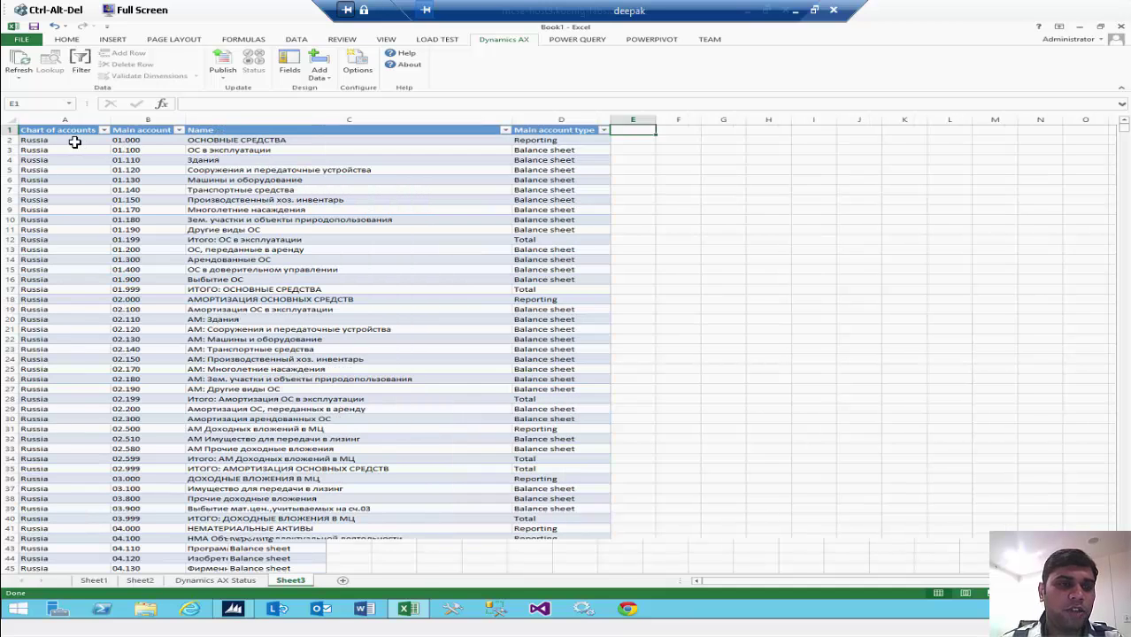
click(75, 142)
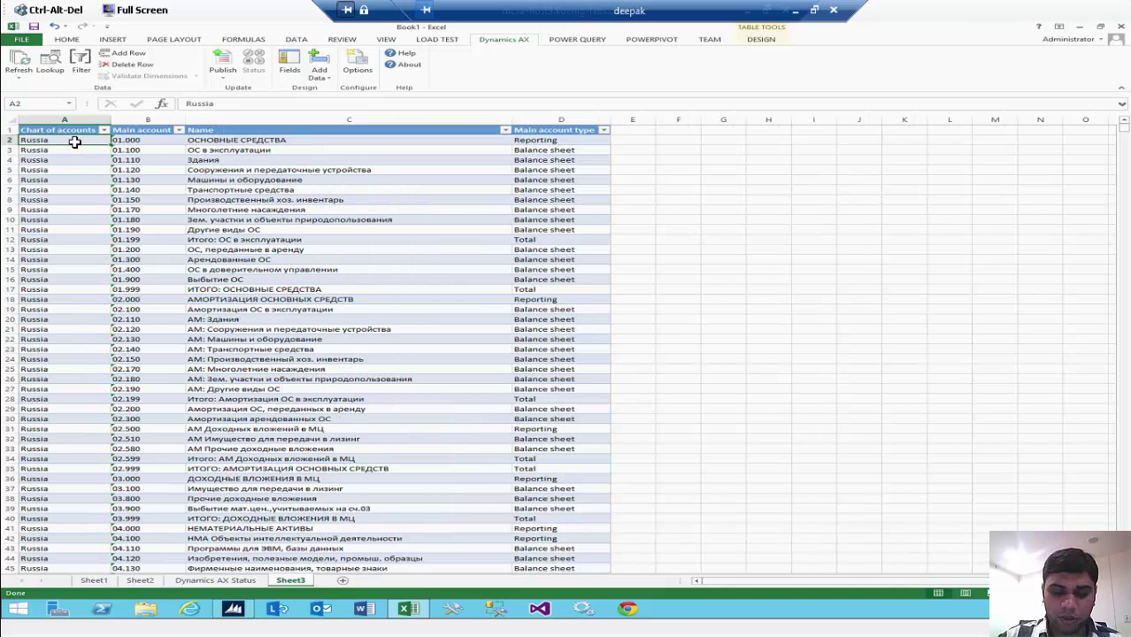
key(ctrl+Down)
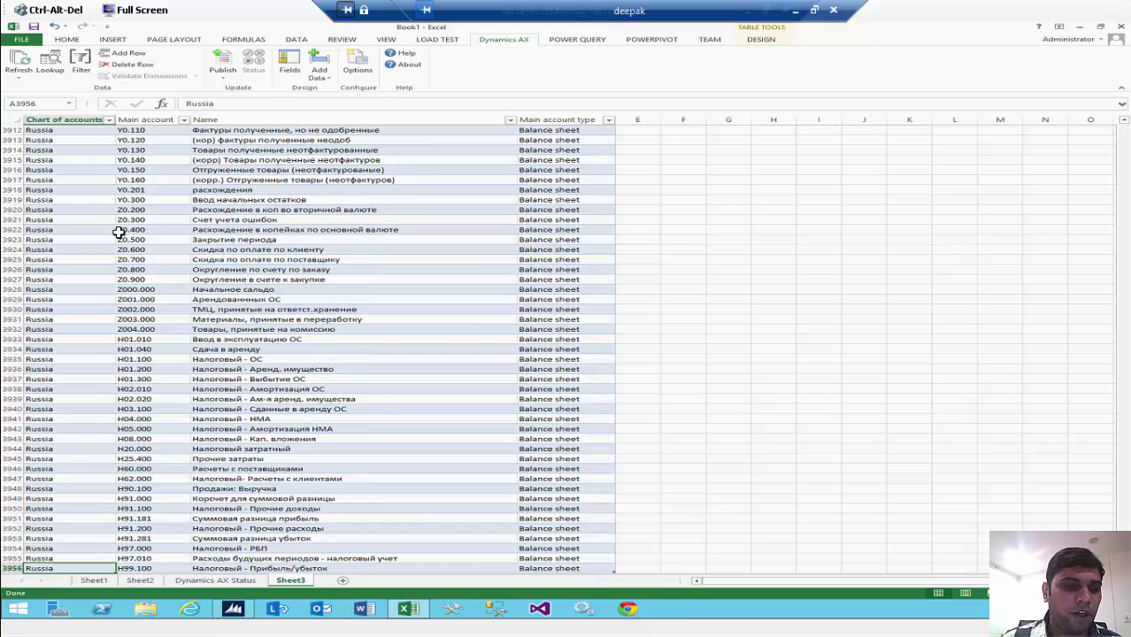
scroll(86, 554, down, 1)
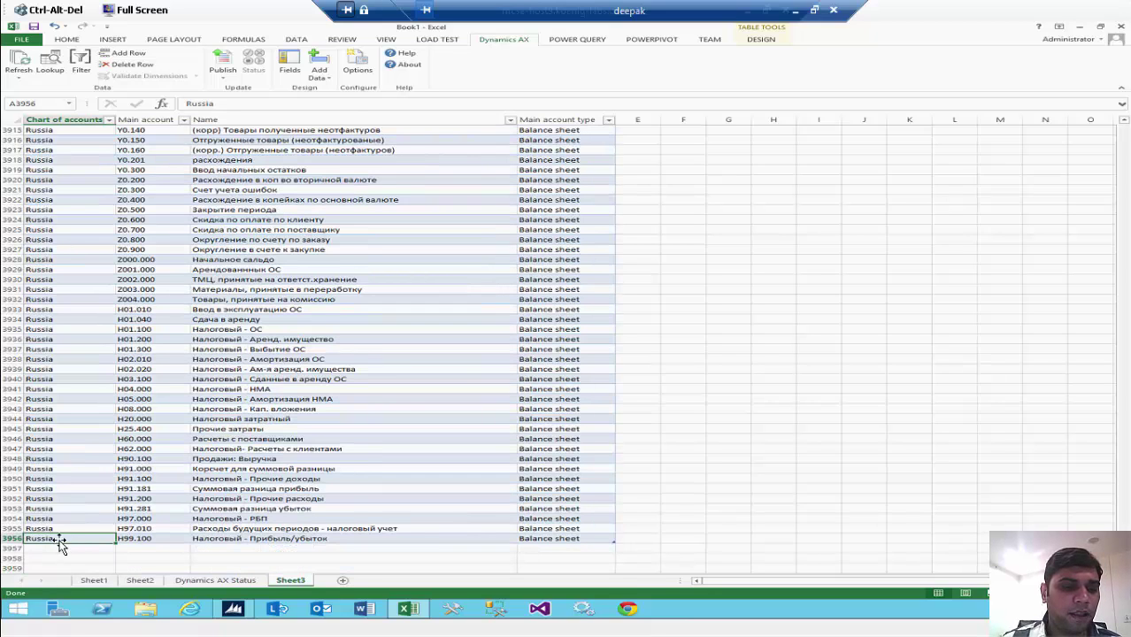
scroll(67, 548, down, 1)
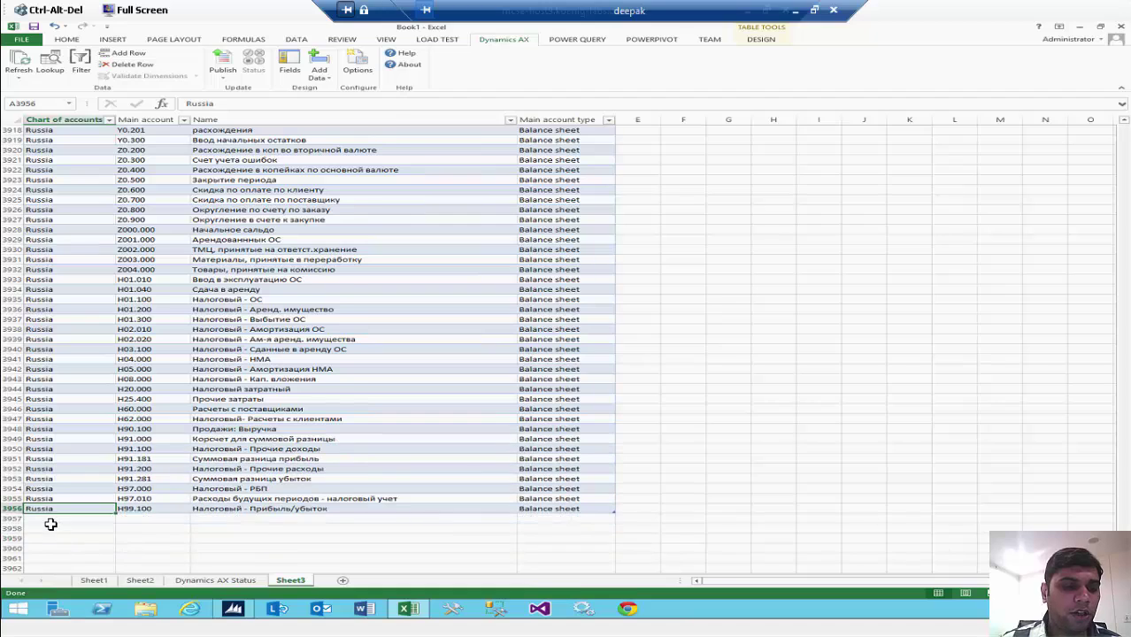
scroll(48, 521, down, 2)
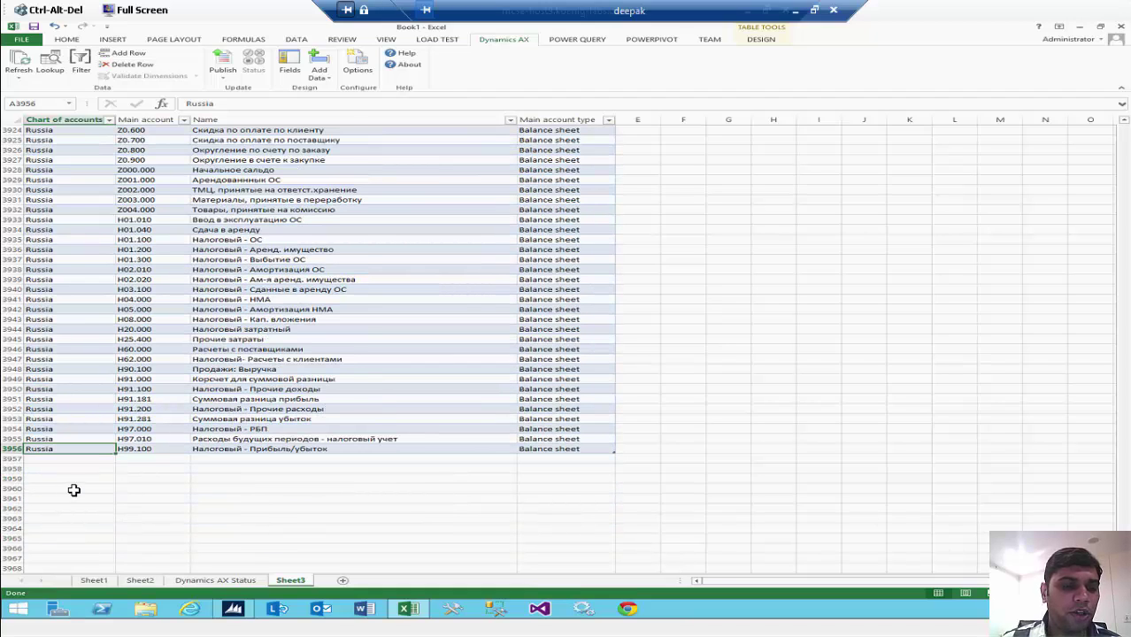
scroll(106, 478, down, 2)
scroll(144, 429, down, 1)
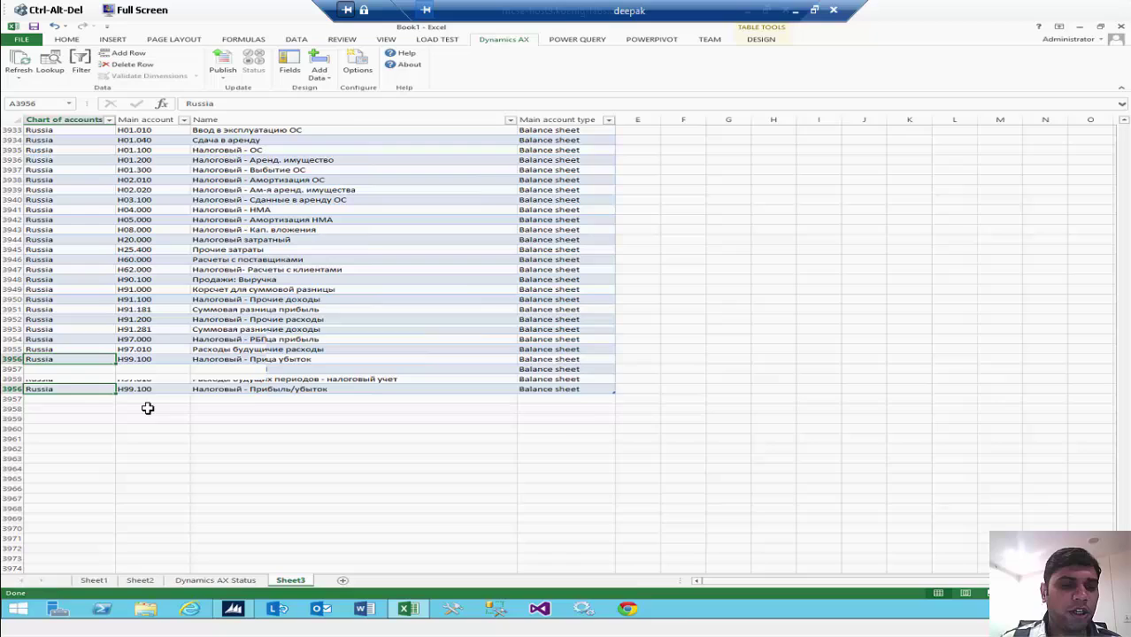
Copy Sheet1's A2:C36 accounts and paste them at B3957 on Sheet3
click(144, 372)
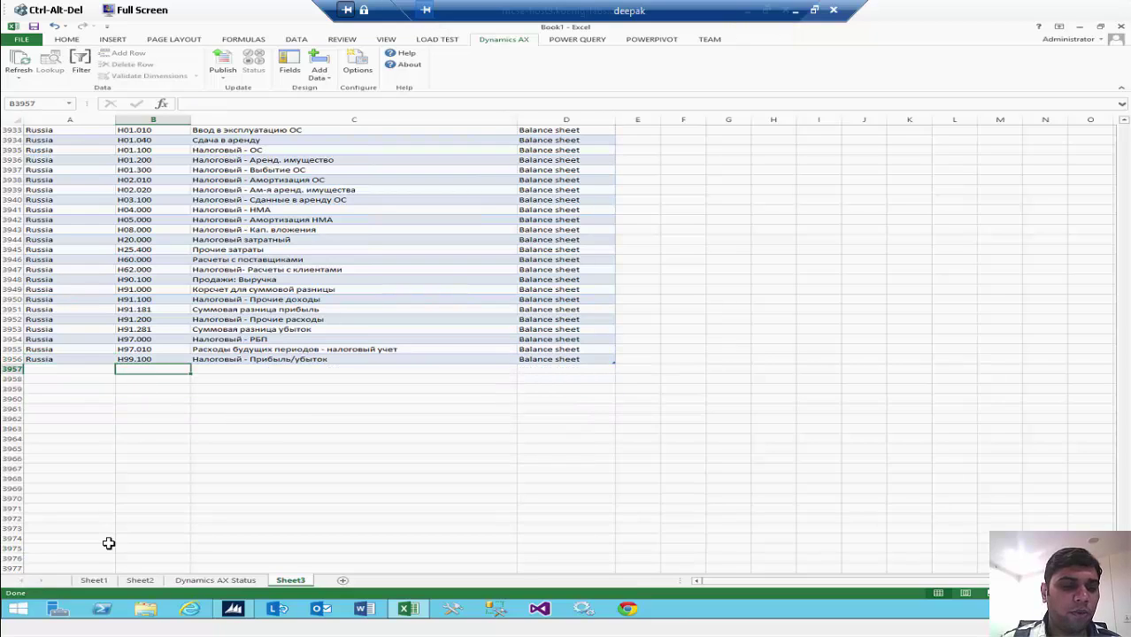
click(87, 582)
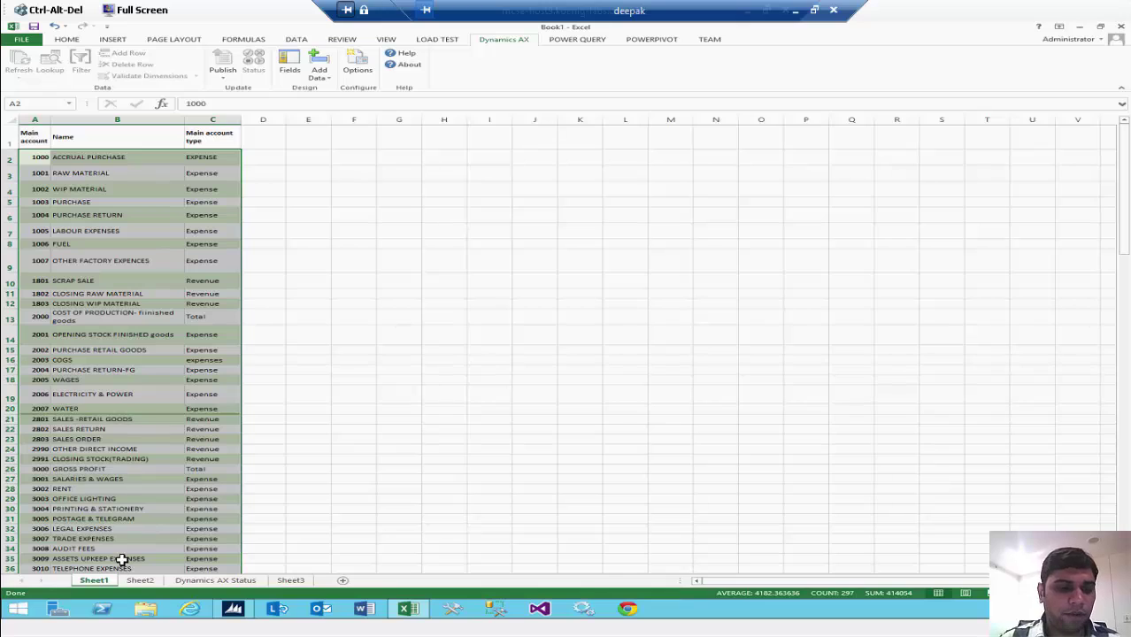
key(ctrl+c)
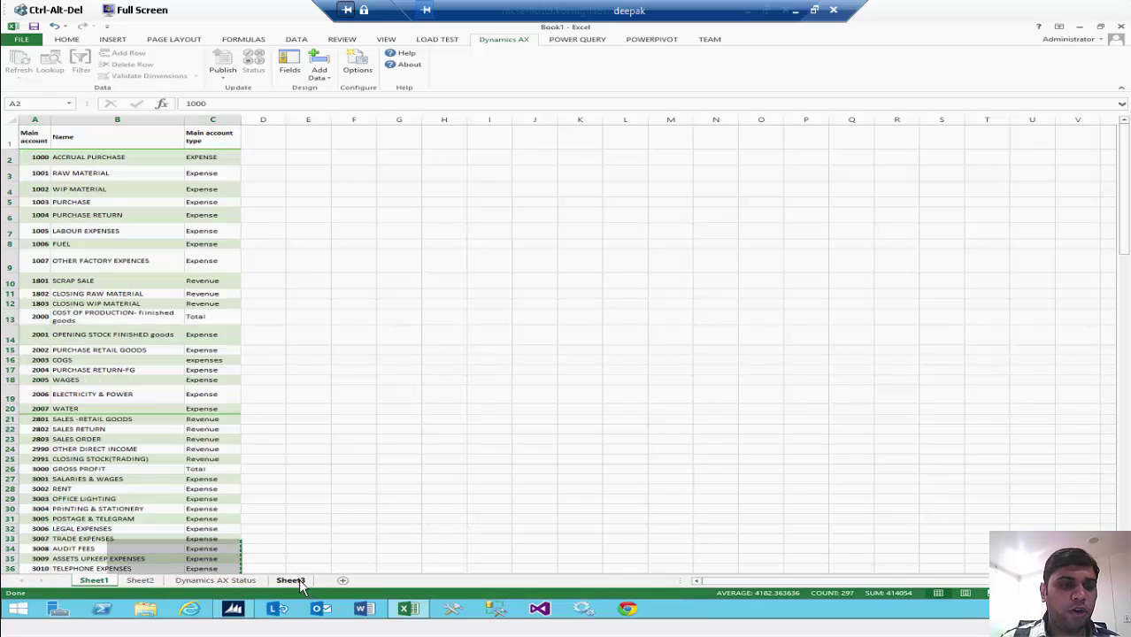
click(299, 583)
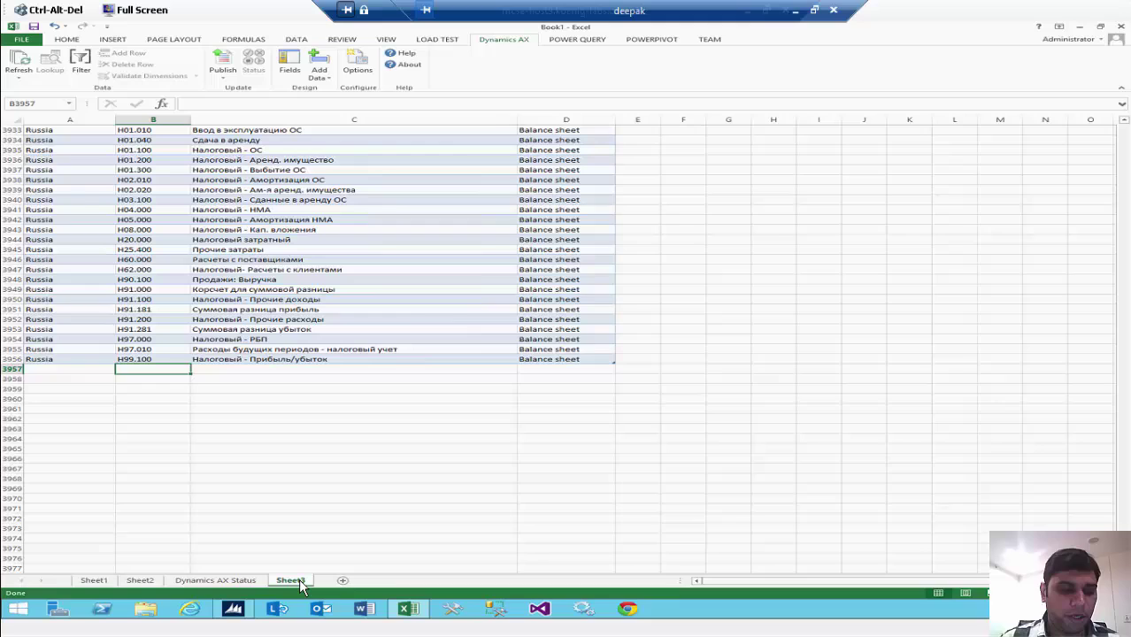
key(ctrl+v)
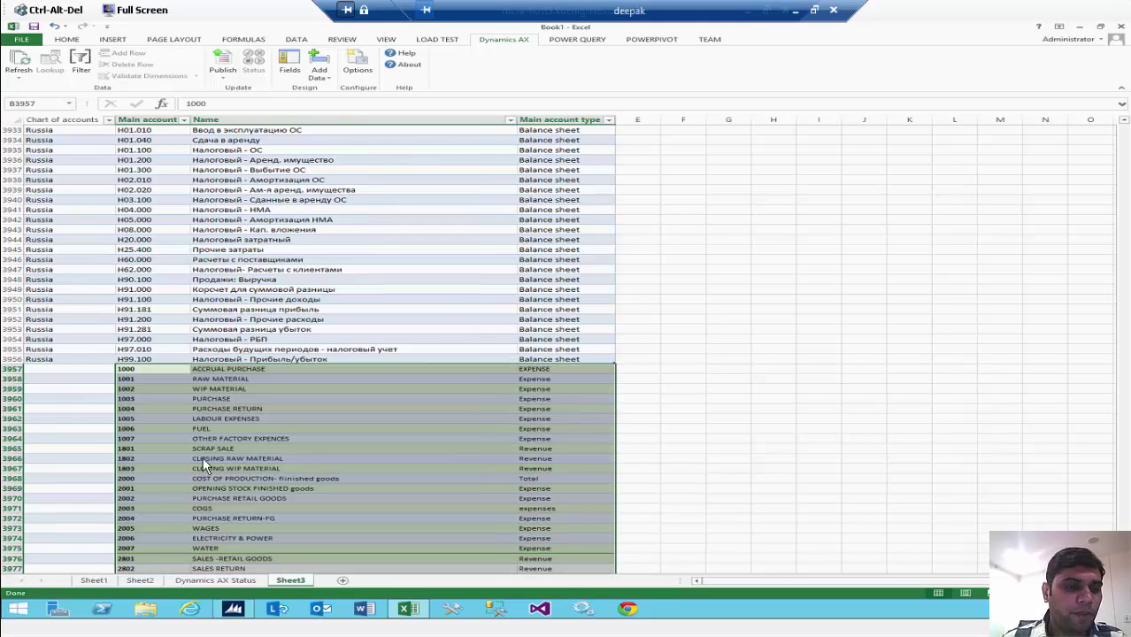
Enter Acr in A3957 and fill it down through all the new rows
click(78, 372)
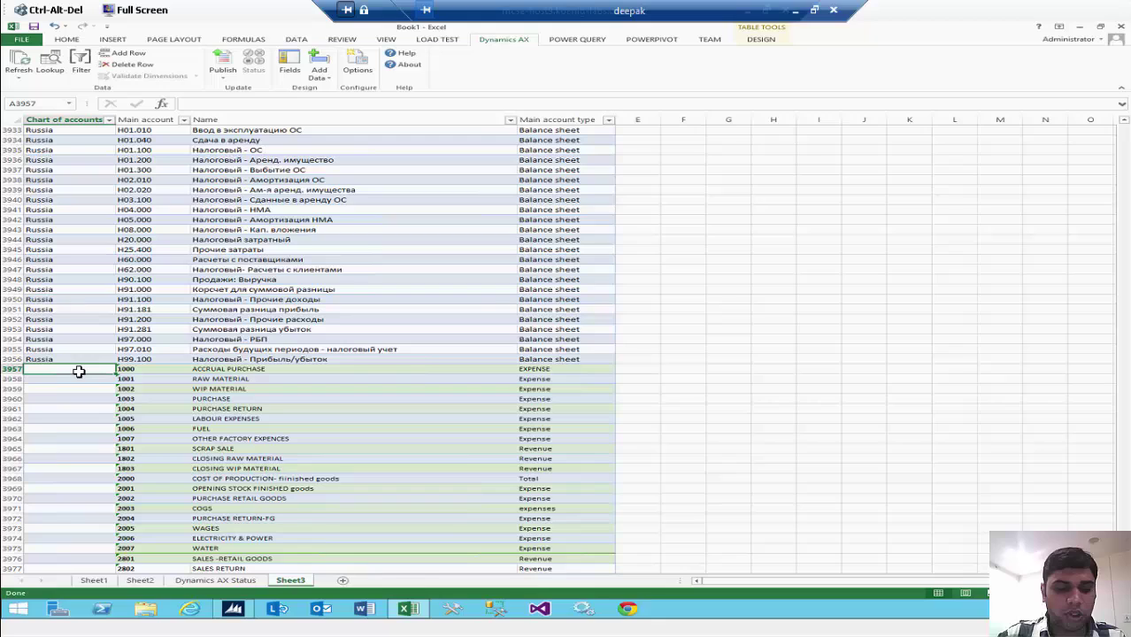
text(A)
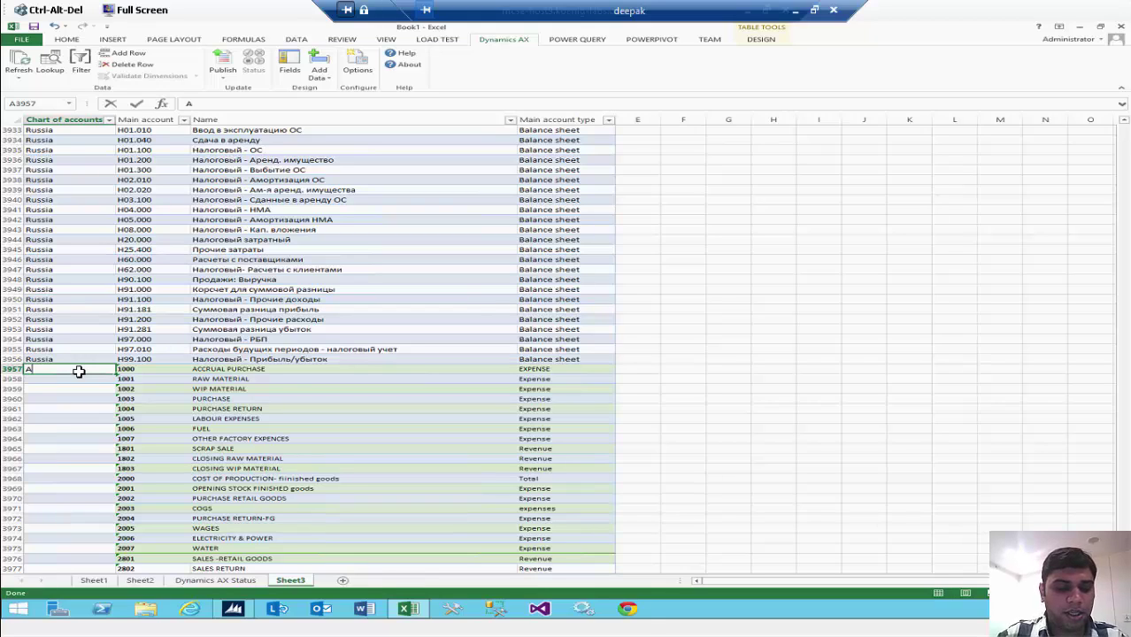
text(cr)
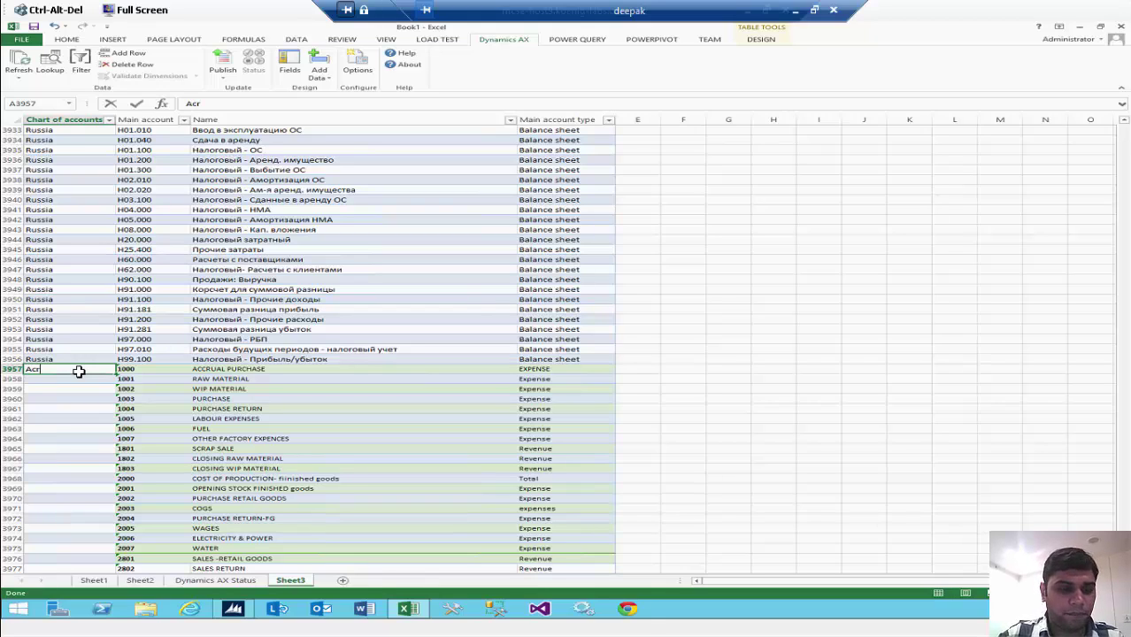
key(Return)
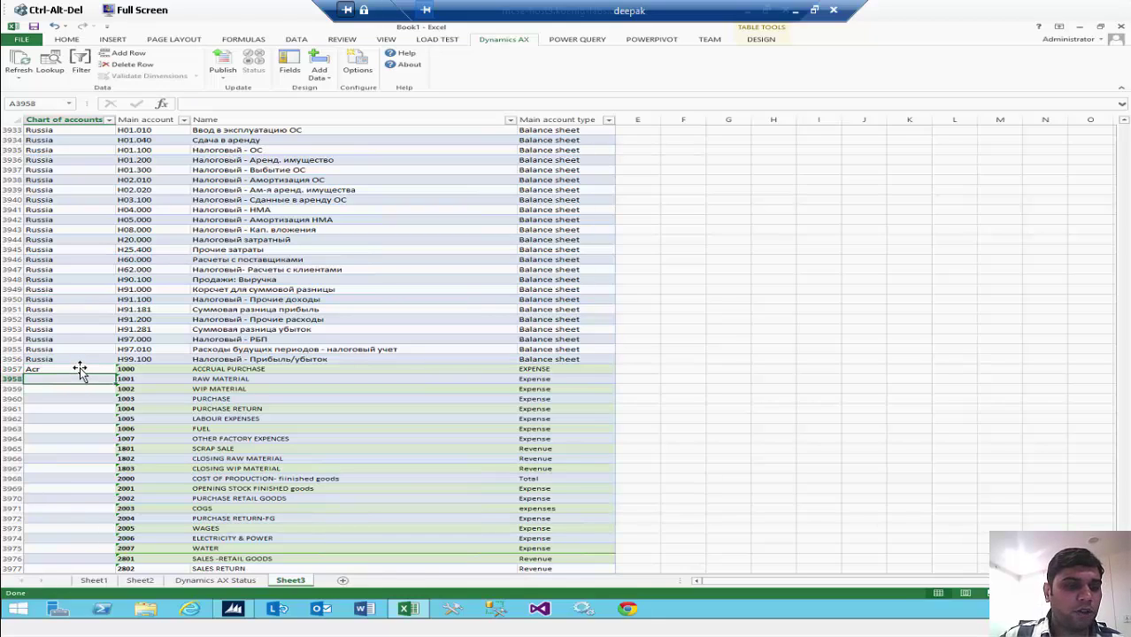
click(80, 368)
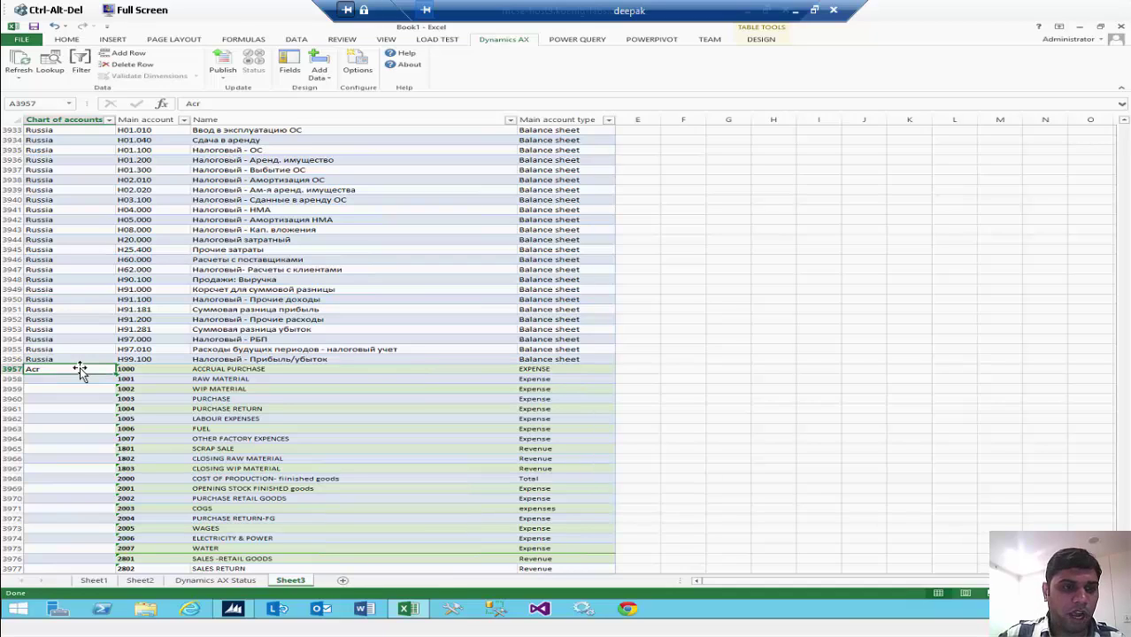
key(ctrl+shift+Down)
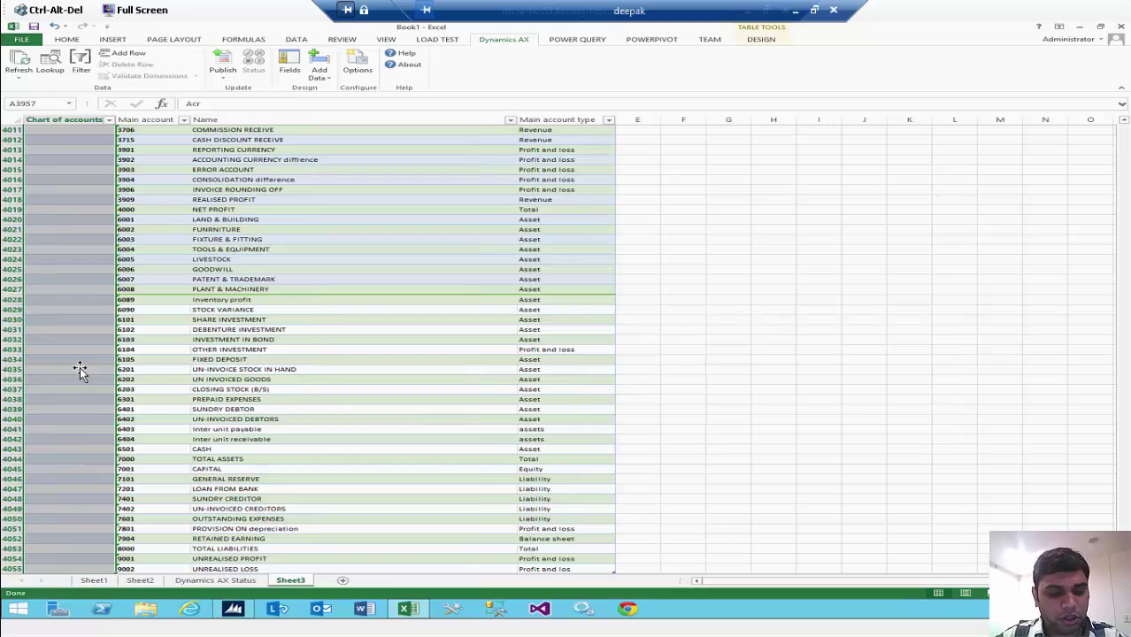
key(ctrl+d)
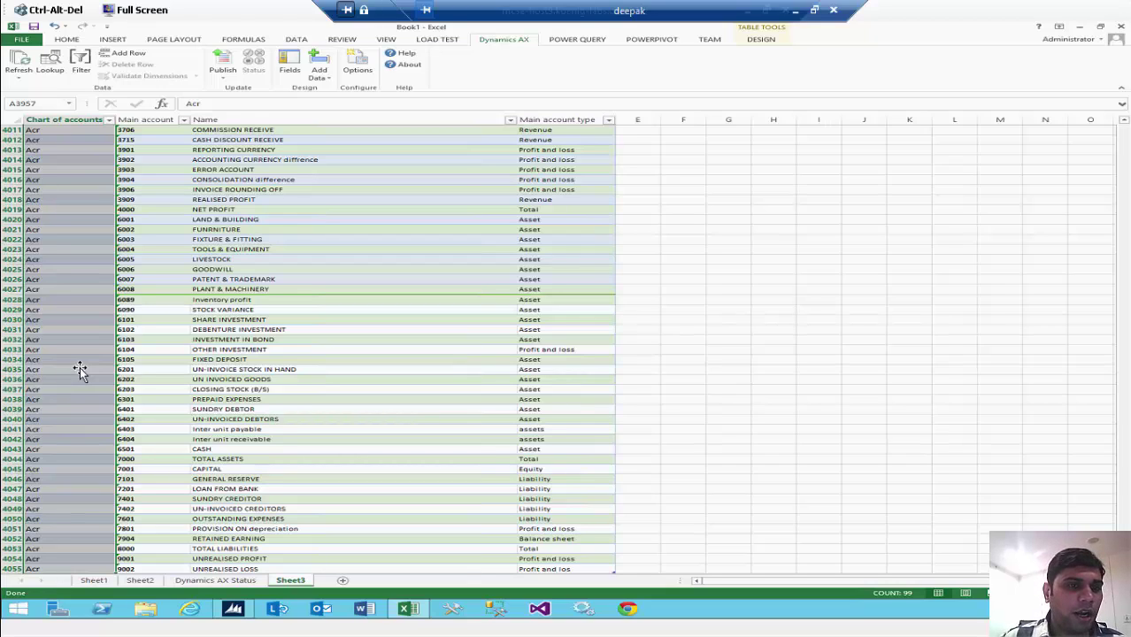
Publish All to Dynamics AX, then confirm 99 records published and 0 failed on the status sheet
click(226, 77)
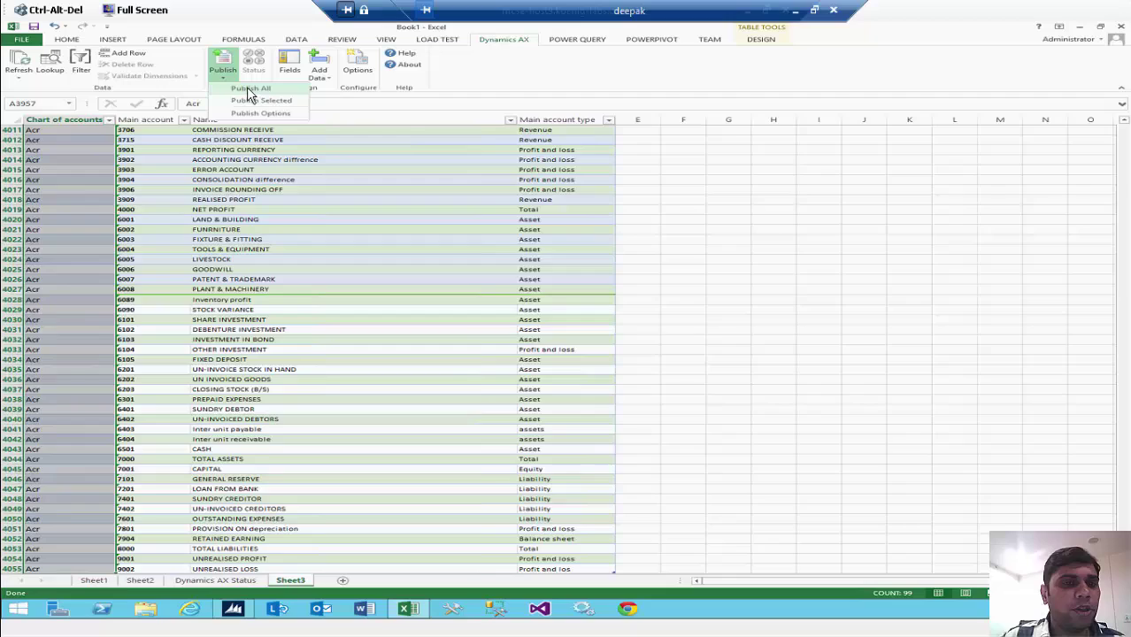
click(249, 89)
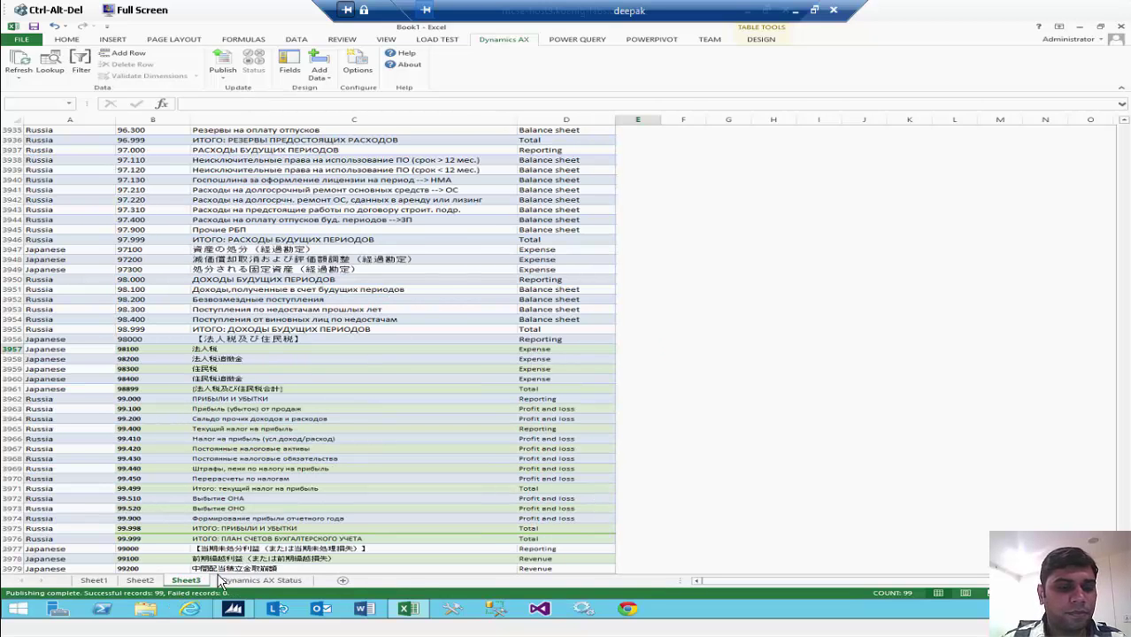
click(283, 583)
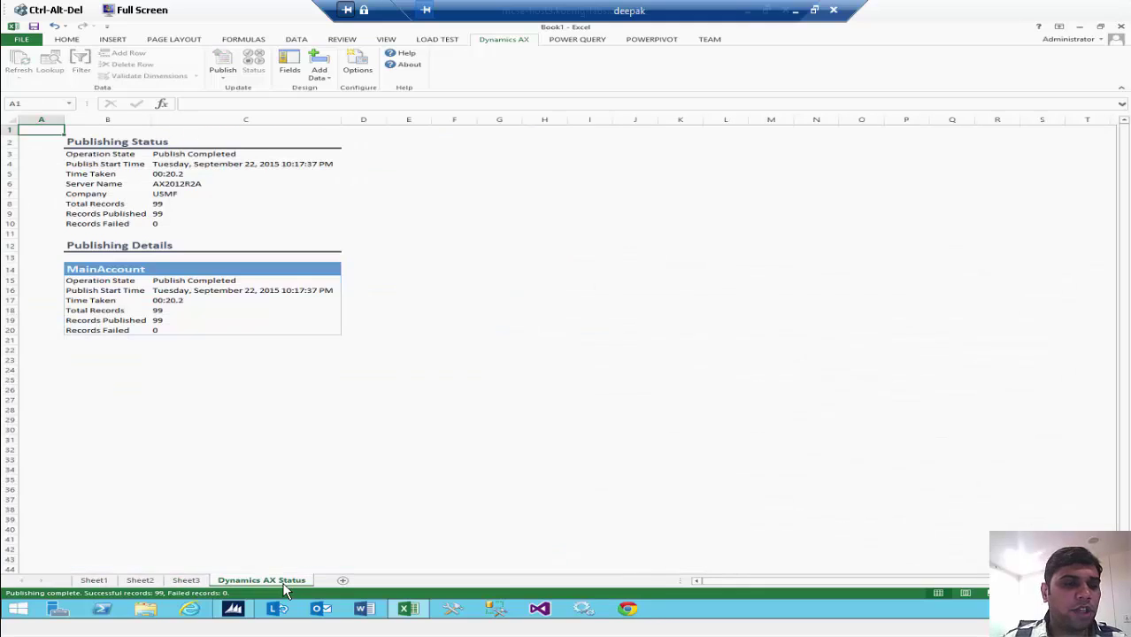
click(162, 214)
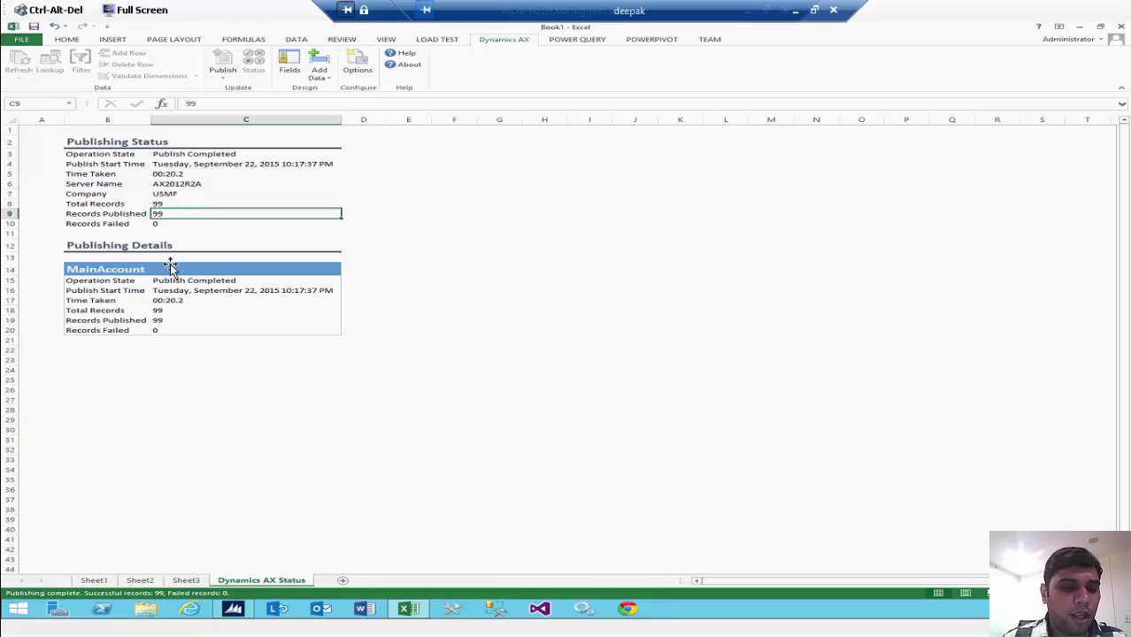
In the Dynamics AX Main accounts list, delete test account 1, confirming with Yes
click(233, 610)
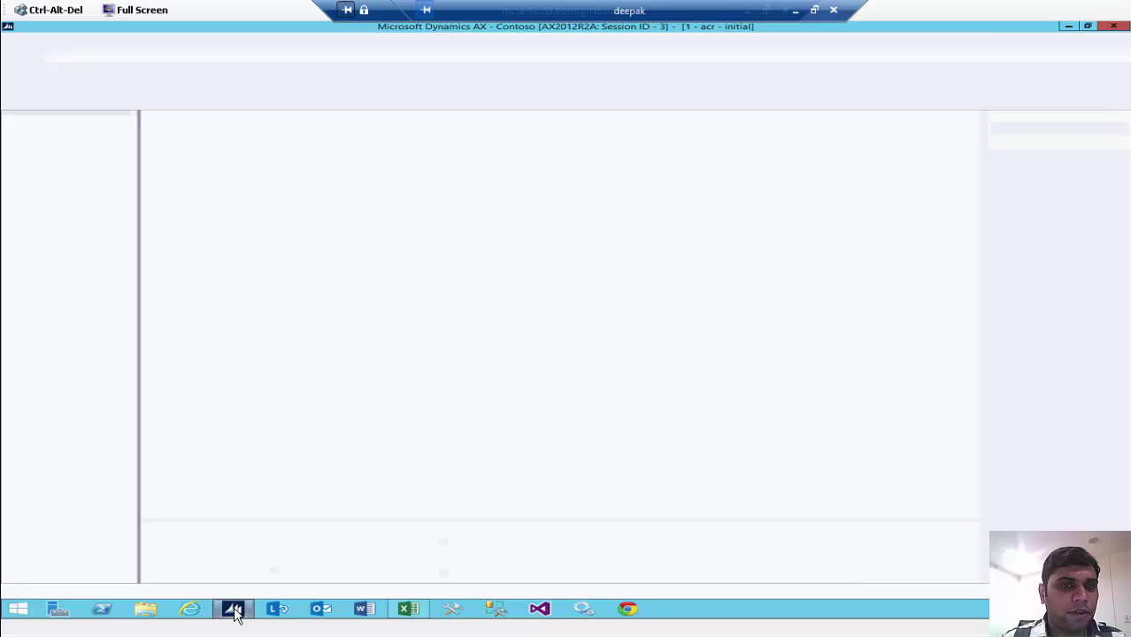
click(234, 610)
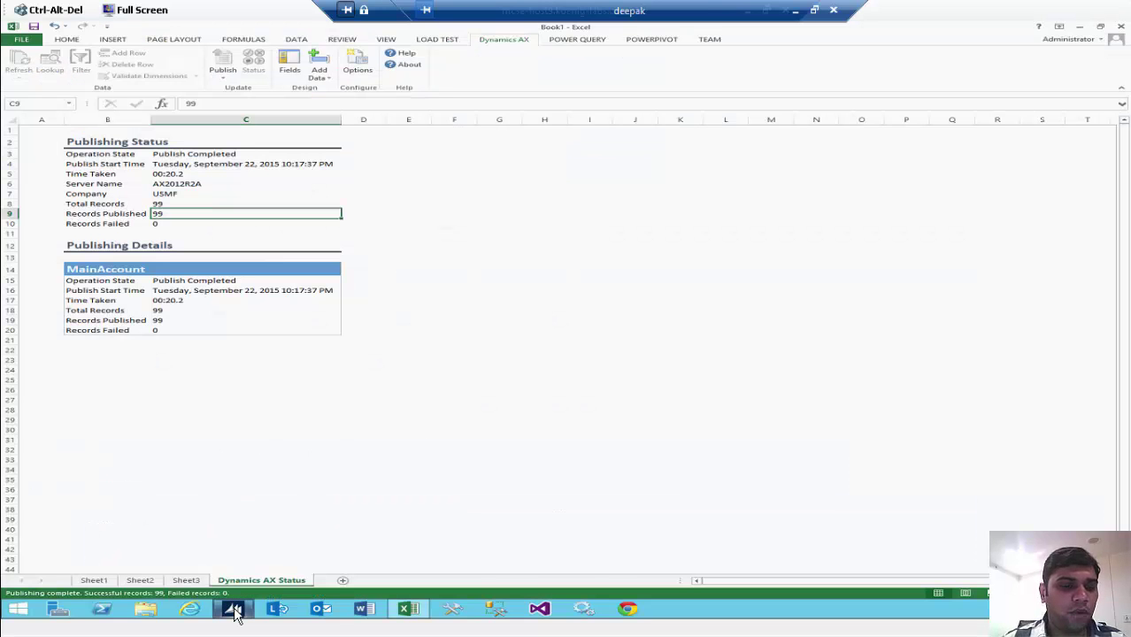
click(234, 610)
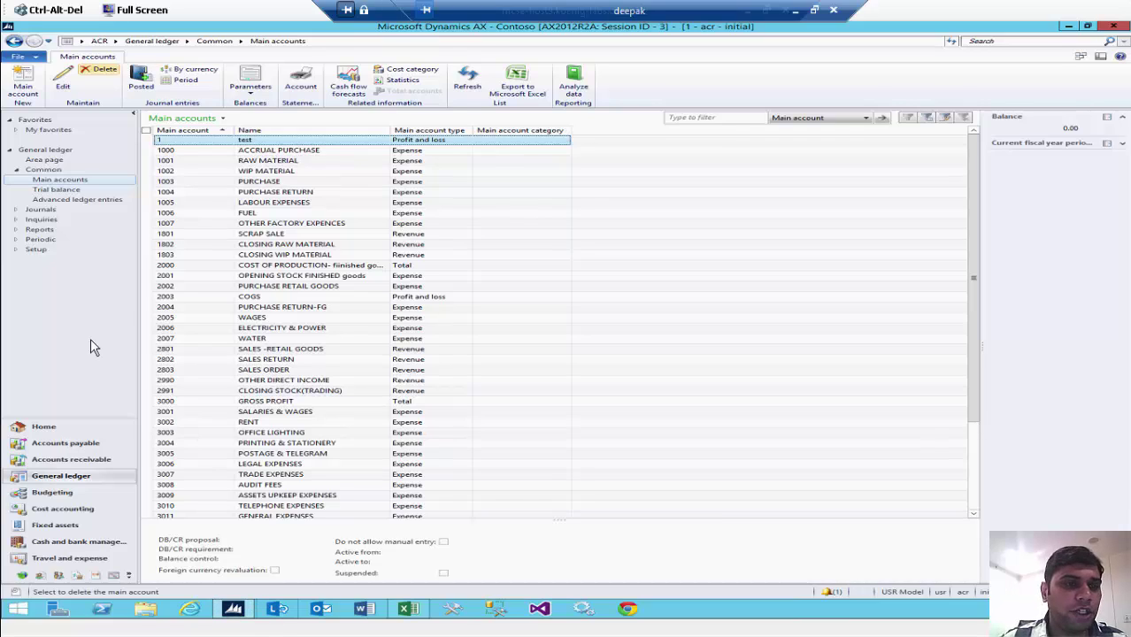
click(146, 140)
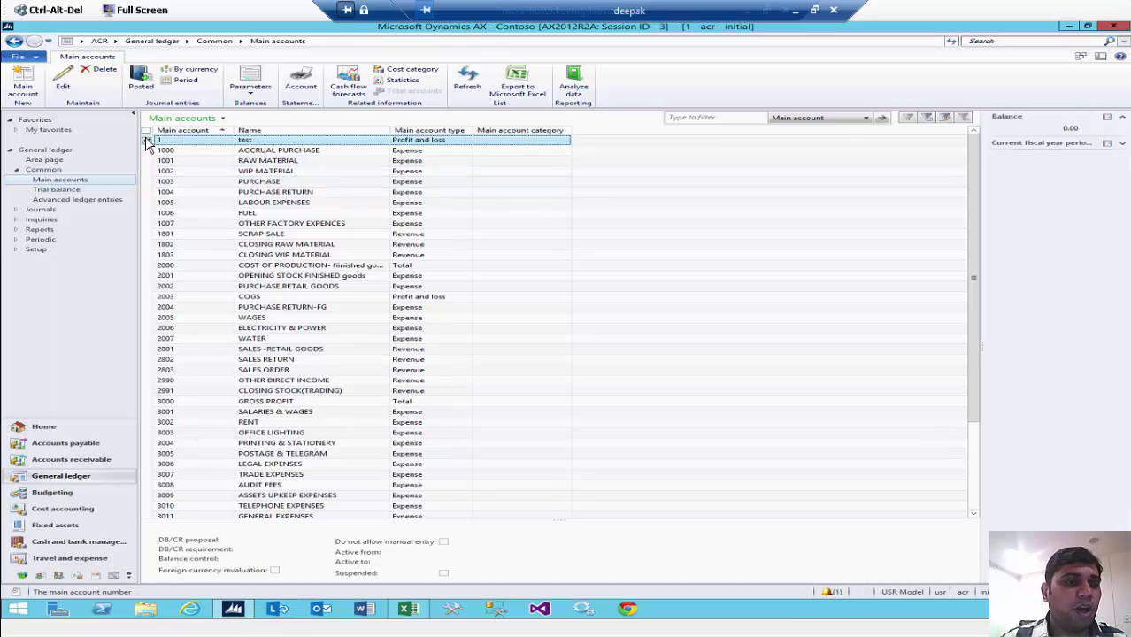
click(99, 73)
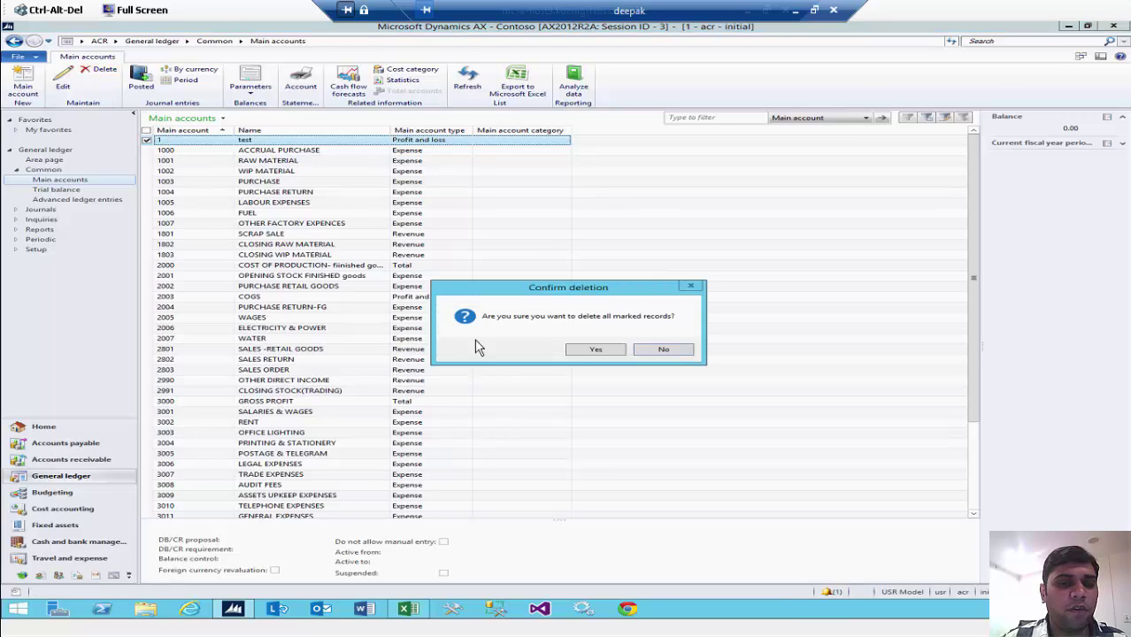
click(593, 349)
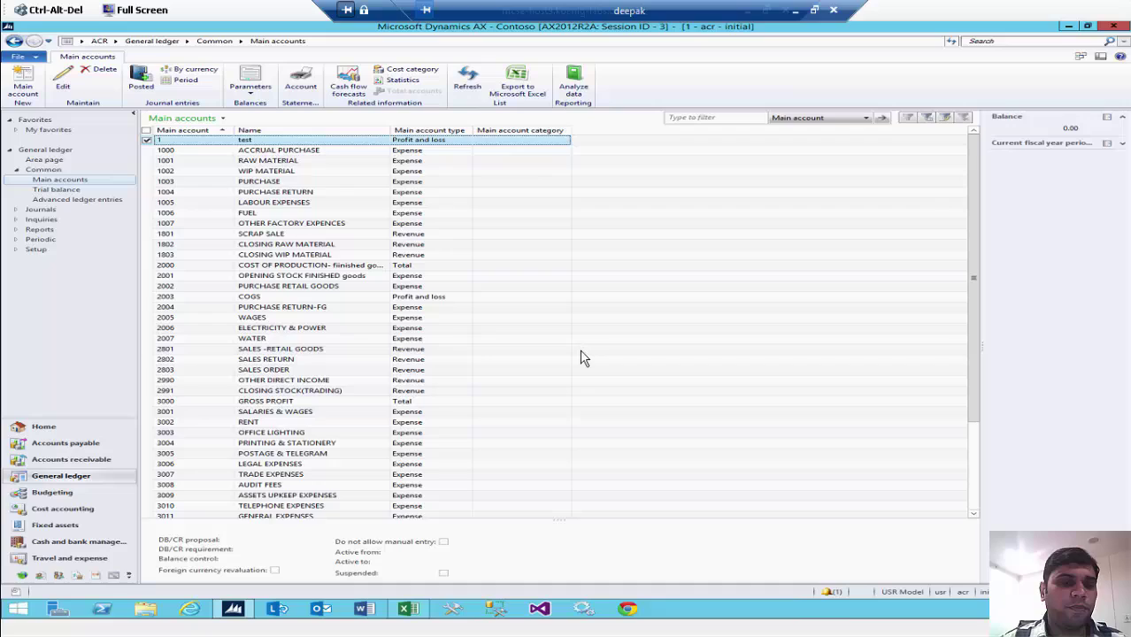